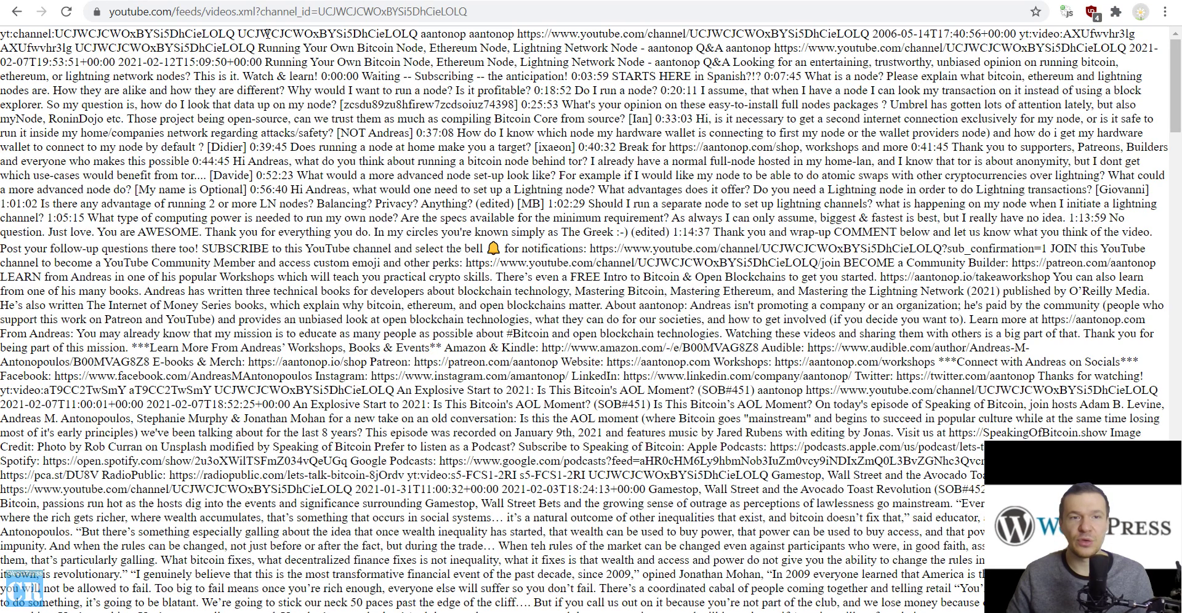
# - Copy the YouTube channel's videos.xml feed address from the browser address bar
pyautogui.click(269, 17)
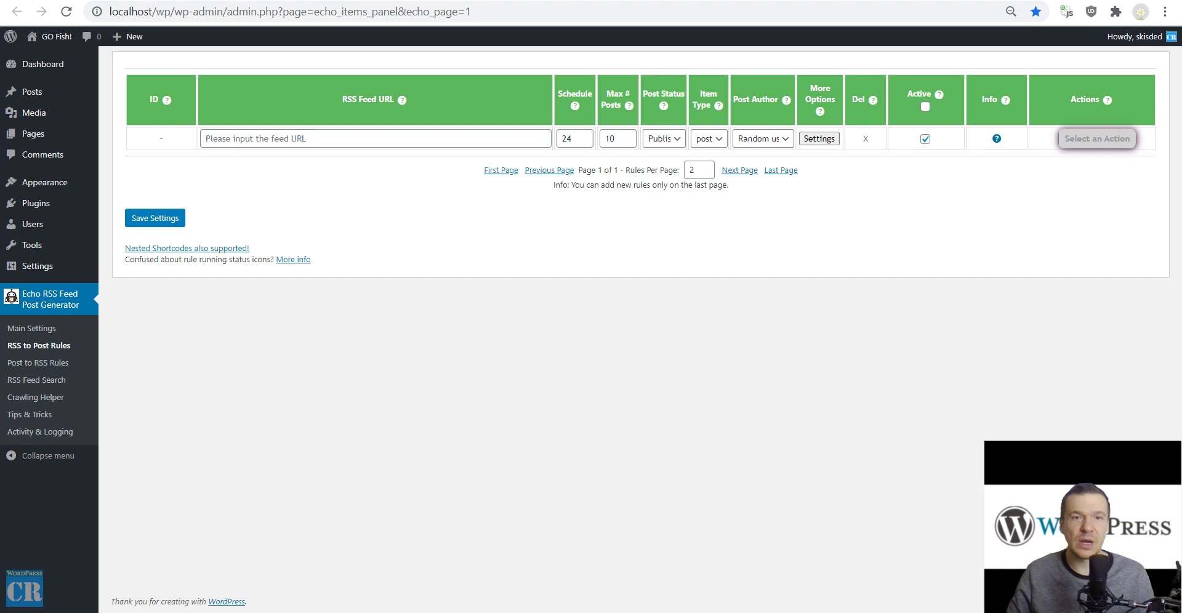
# - Paste the YouTube feed URL into the new rule and change Max # Posts from 10 to 3
pyautogui.rightClick(289, 138)
pyautogui.click(289, 168)
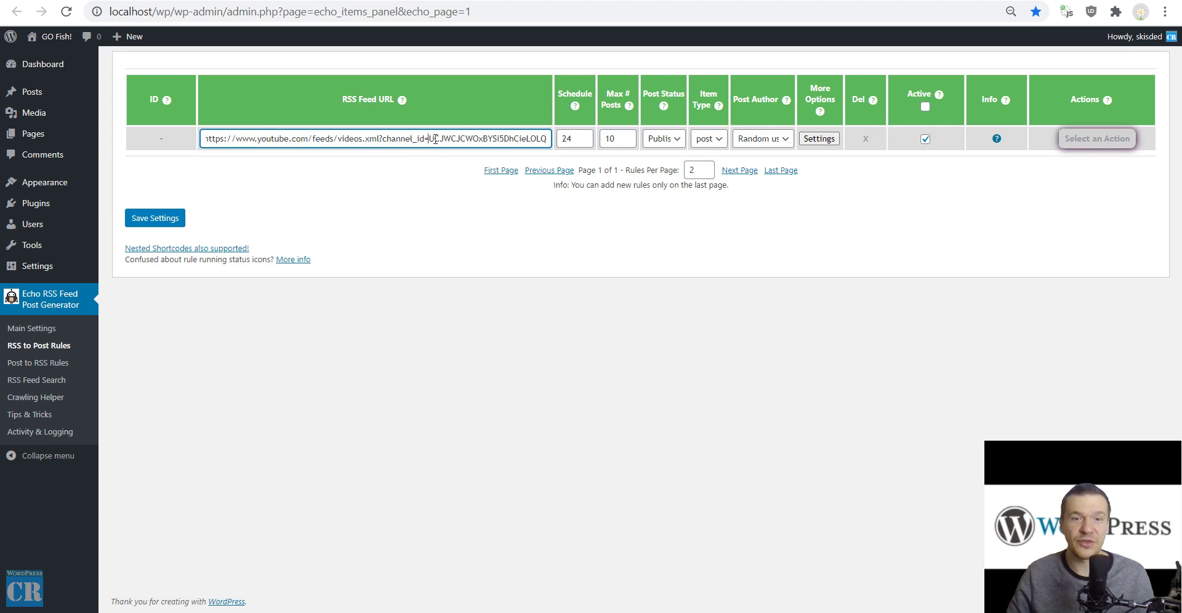
pyautogui.moveTo(429, 138); pyautogui.dragTo(560, 153)
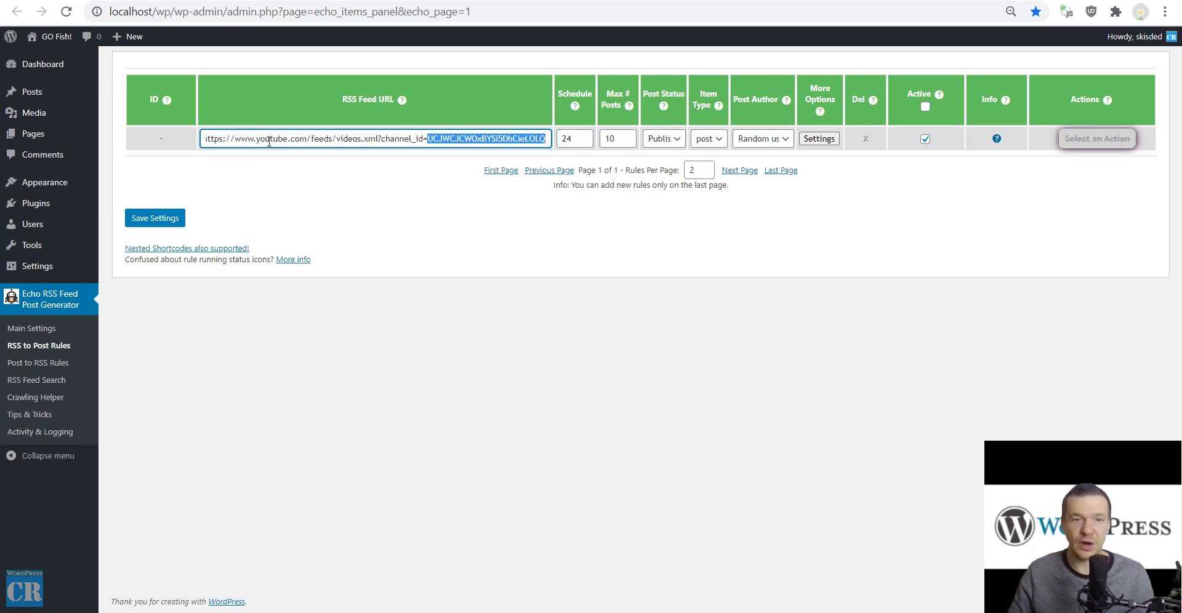
pyautogui.moveTo(269, 141); pyautogui.dragTo(367, 154)
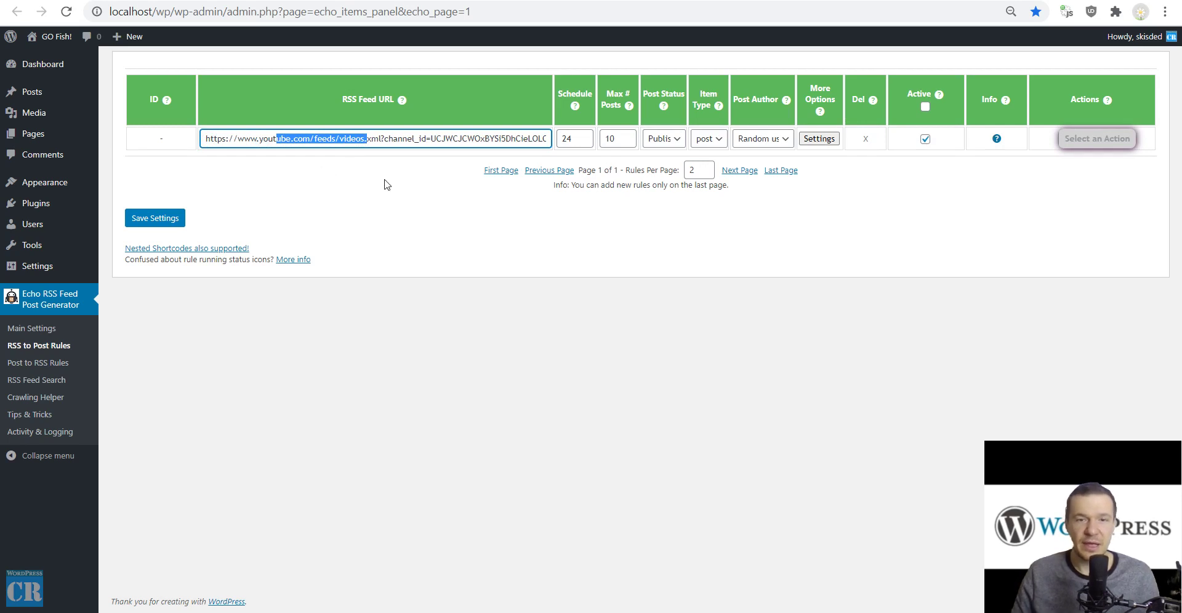
pyautogui.click(392, 155)
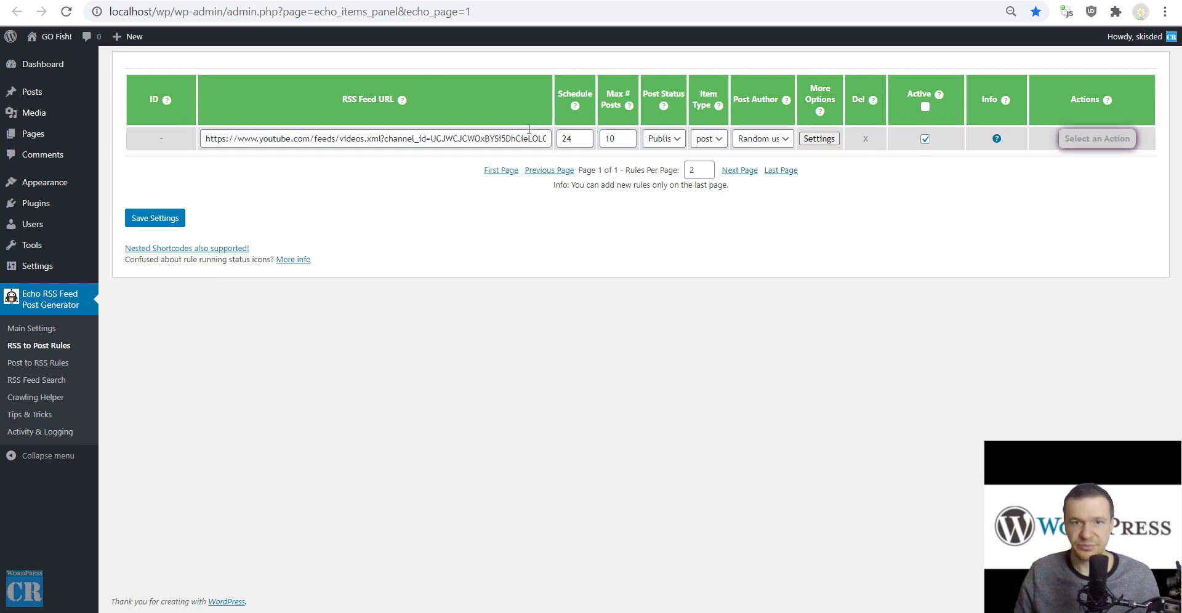
pyautogui.doubleClick(609, 138)
pyautogui.write('3')
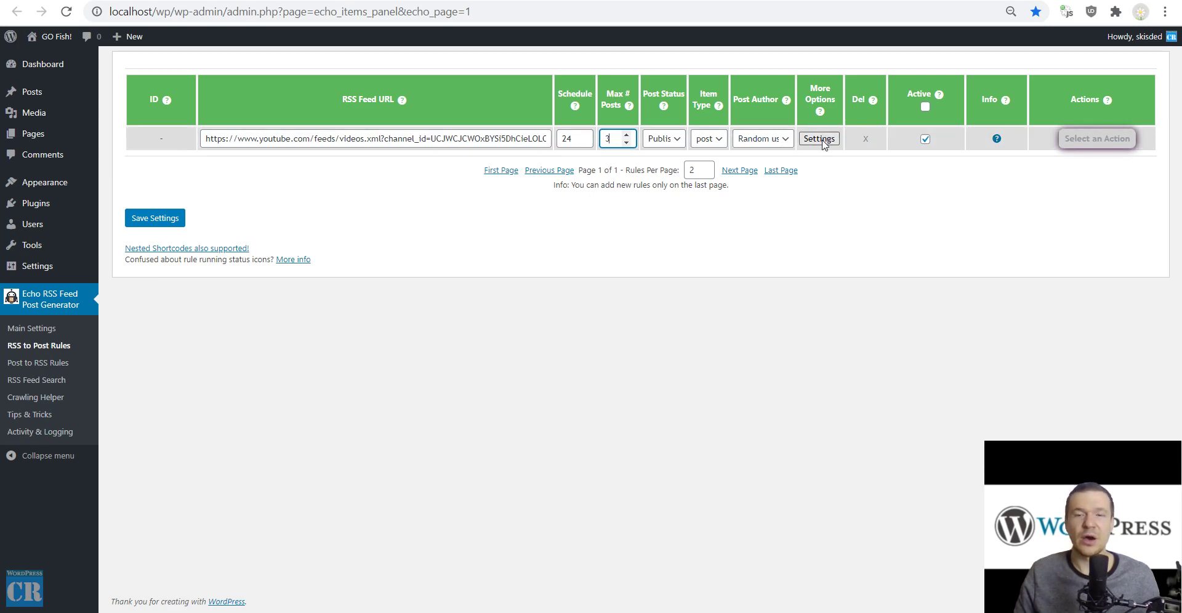
# - Open the rule's advanced settings and copy the [embed]%%item_url%%[/embed] shortcode
pyautogui.click(818, 138)
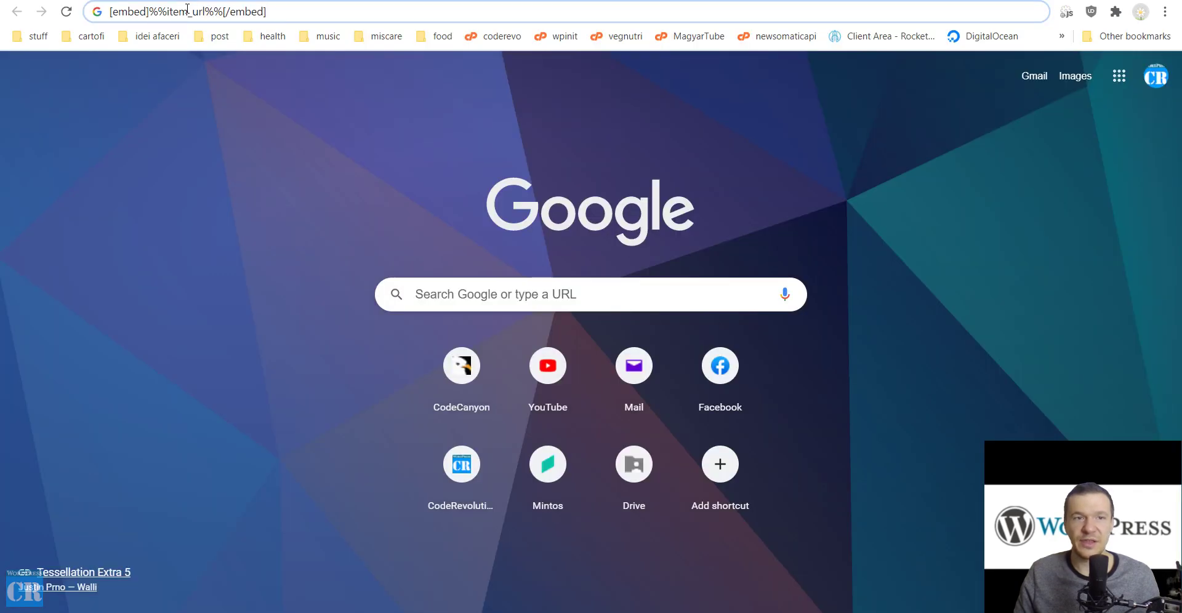
pyautogui.click(187, 8)
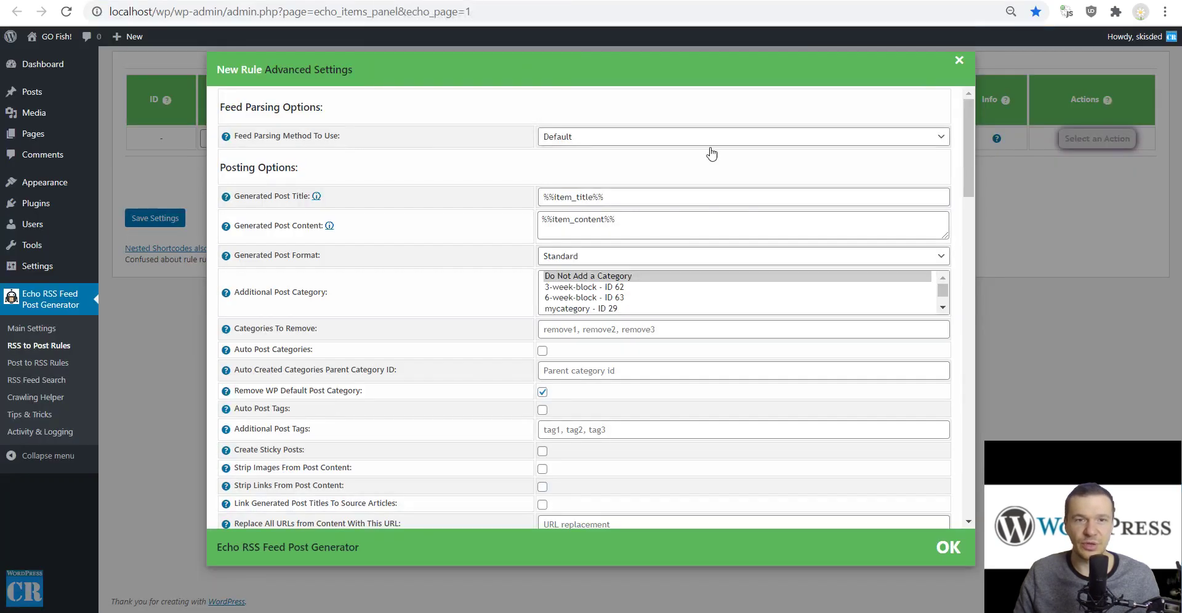
# - Add [embed]%%item_url%%[/embed] after the item content and save the rule as rule 0
pyautogui.click(653, 225)
pyautogui.write('[embed]%%item_url%%[/embed]')
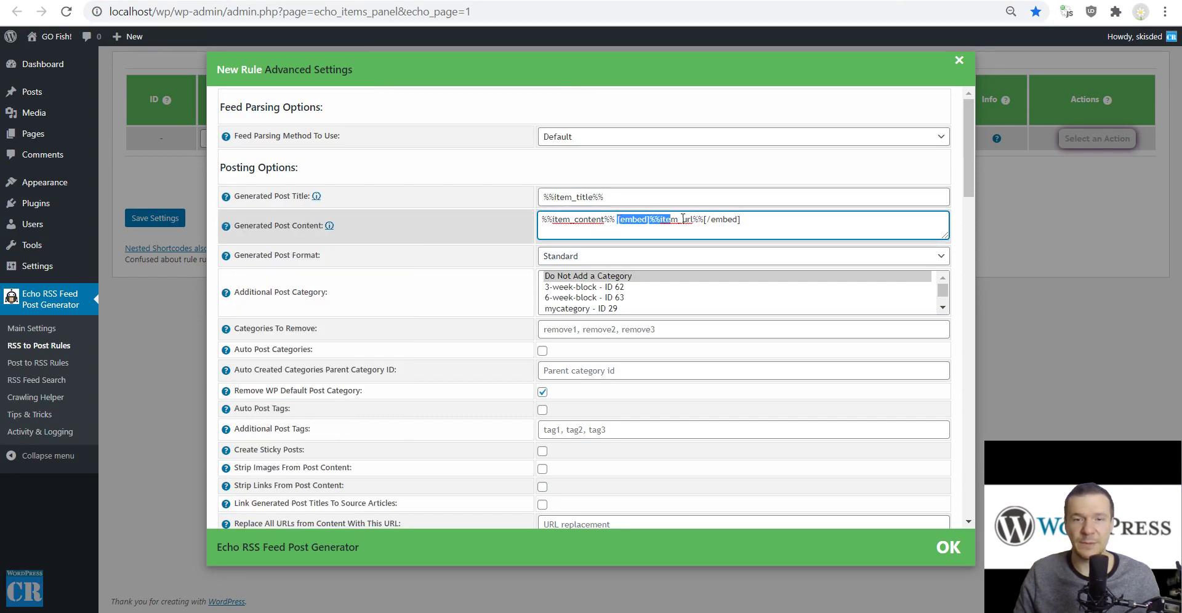
pyautogui.moveTo(617, 220); pyautogui.dragTo(745, 219)
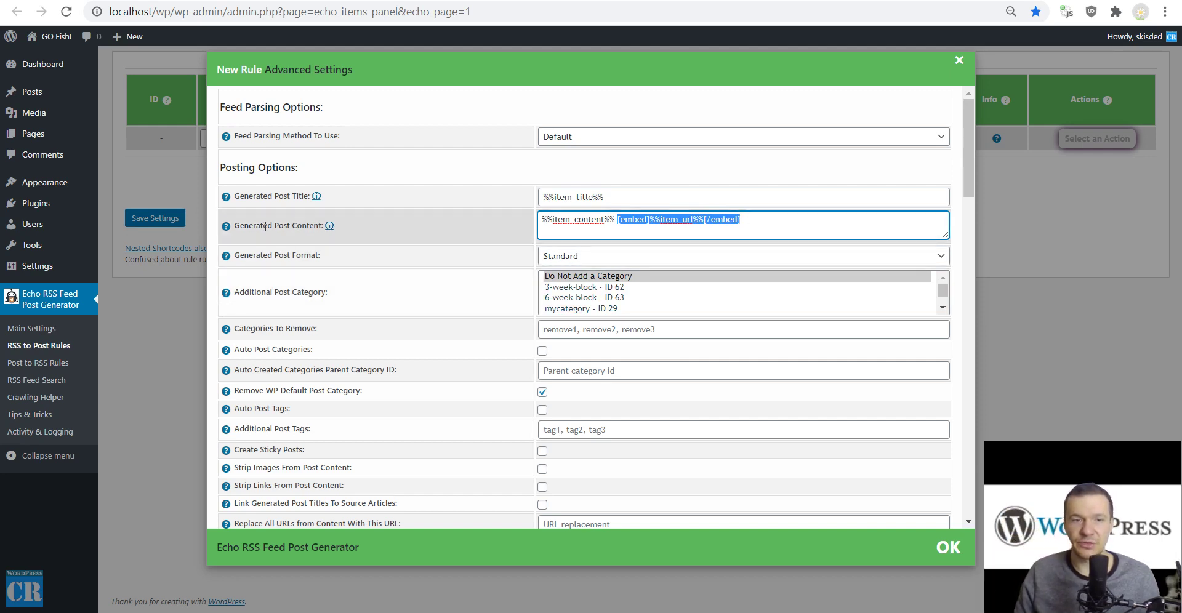
pyautogui.click(152, 216)
pyautogui.click(165, 217)
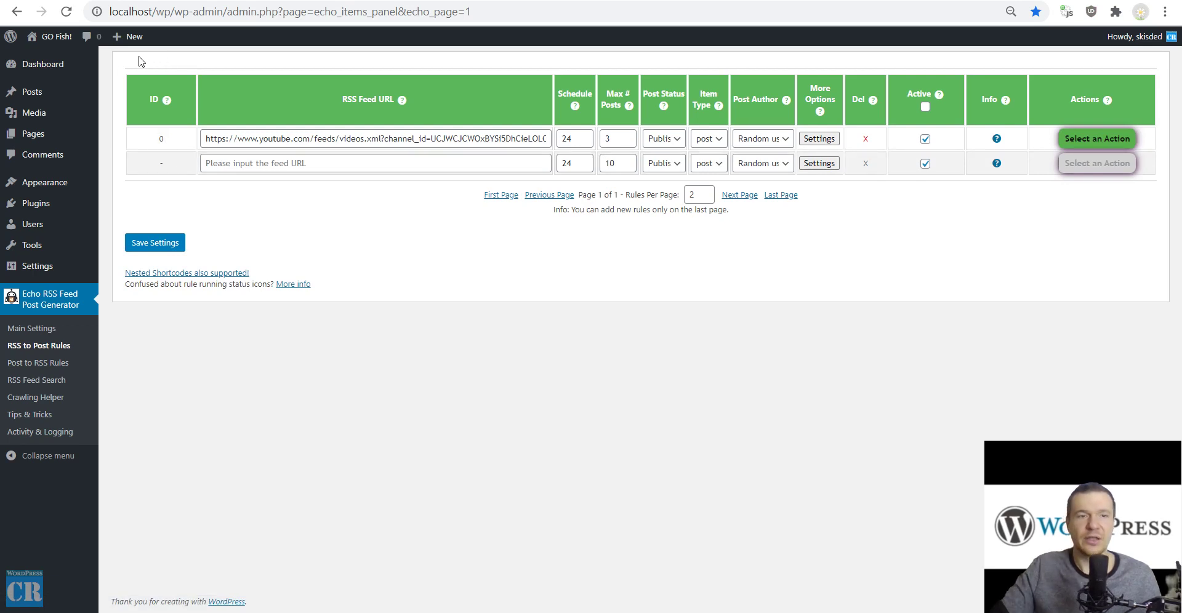
# - Open the site's front end, then run rule 0 now via Run This Rule Now
pyautogui.moveTo(50, 36)
pyautogui.click(56, 64)
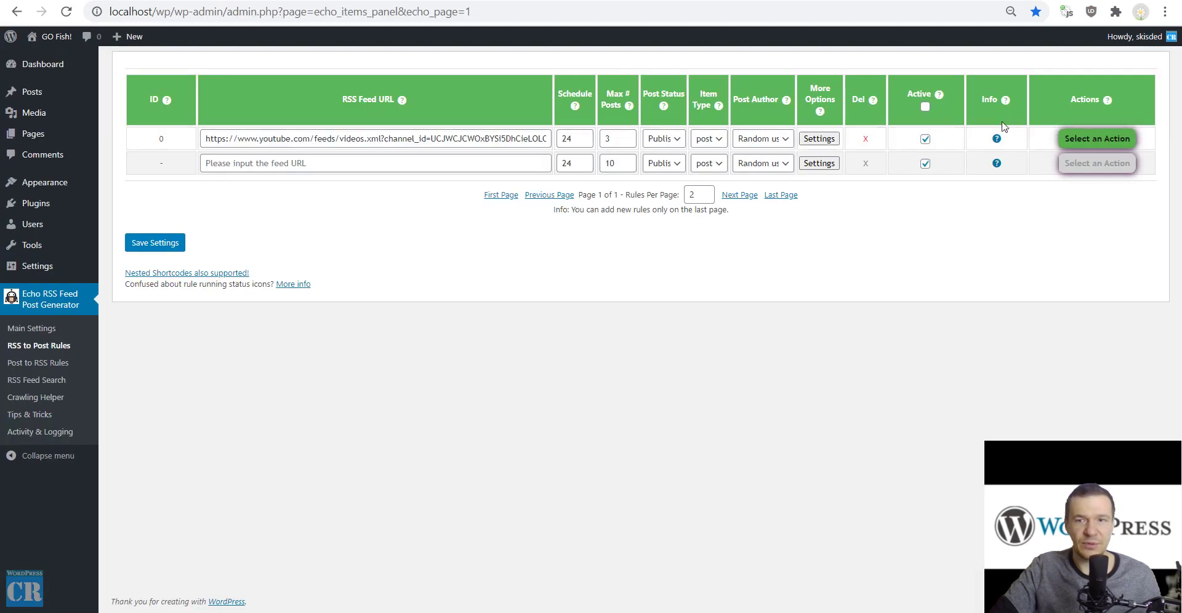
pyautogui.click(1097, 139)
pyautogui.click(1076, 167)
pyautogui.press('Return')
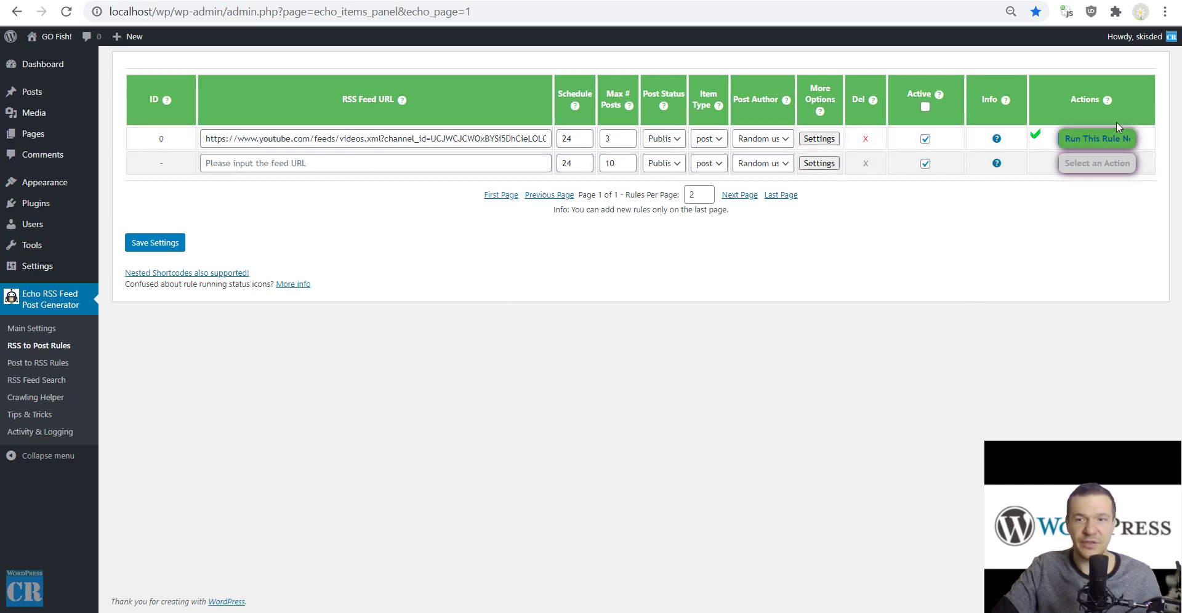
# - Reload the homepage and open the Bitcoin node Q&A post to view its embedded YouTube player
pyautogui.click(56, 36)
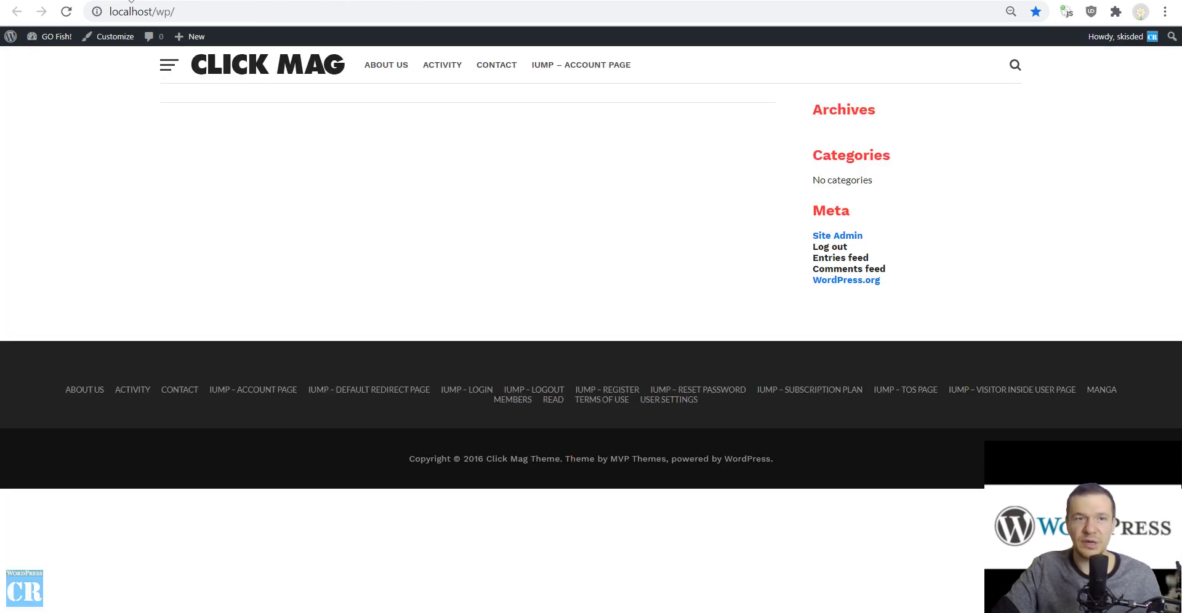
pyautogui.click(66, 11)
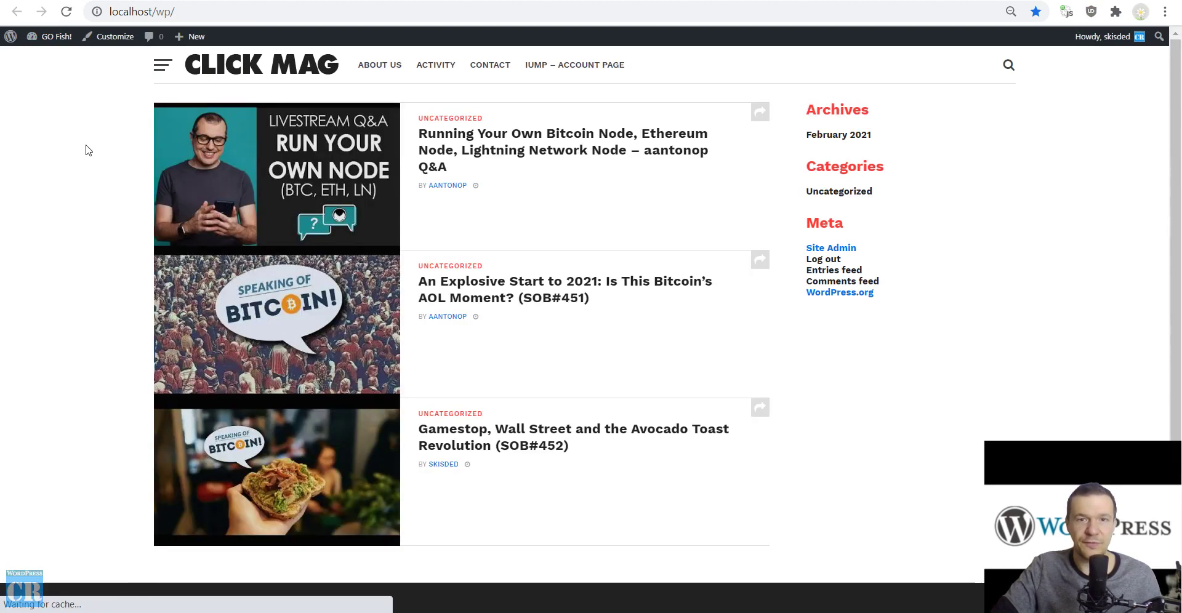
pyautogui.click(481, 154)
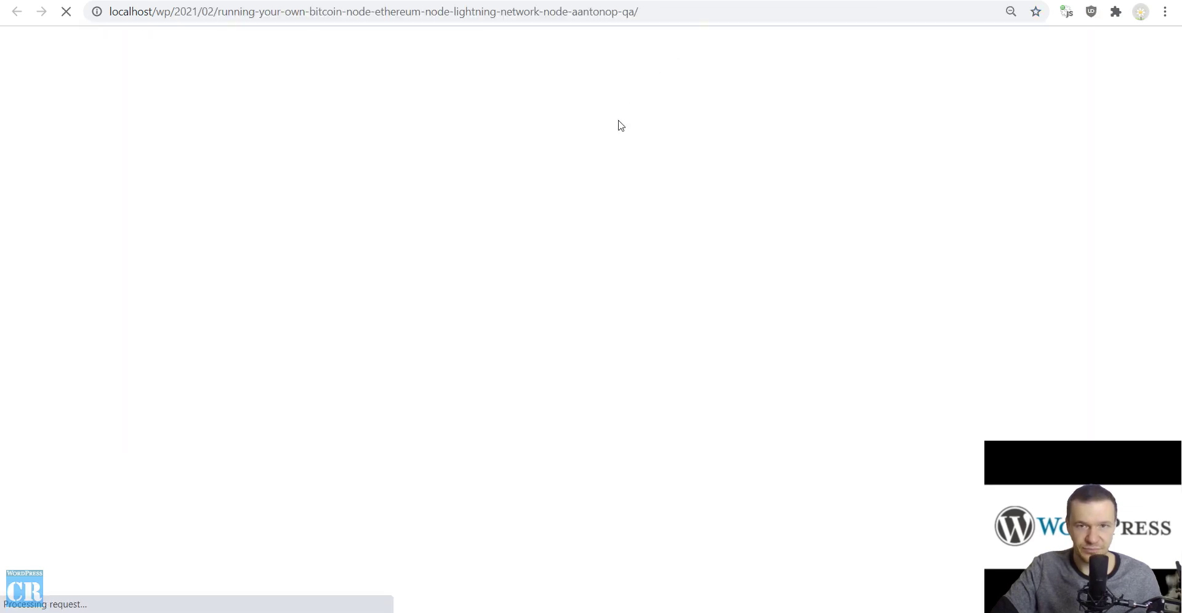
pyautogui.scroll(-5, 290, 242)
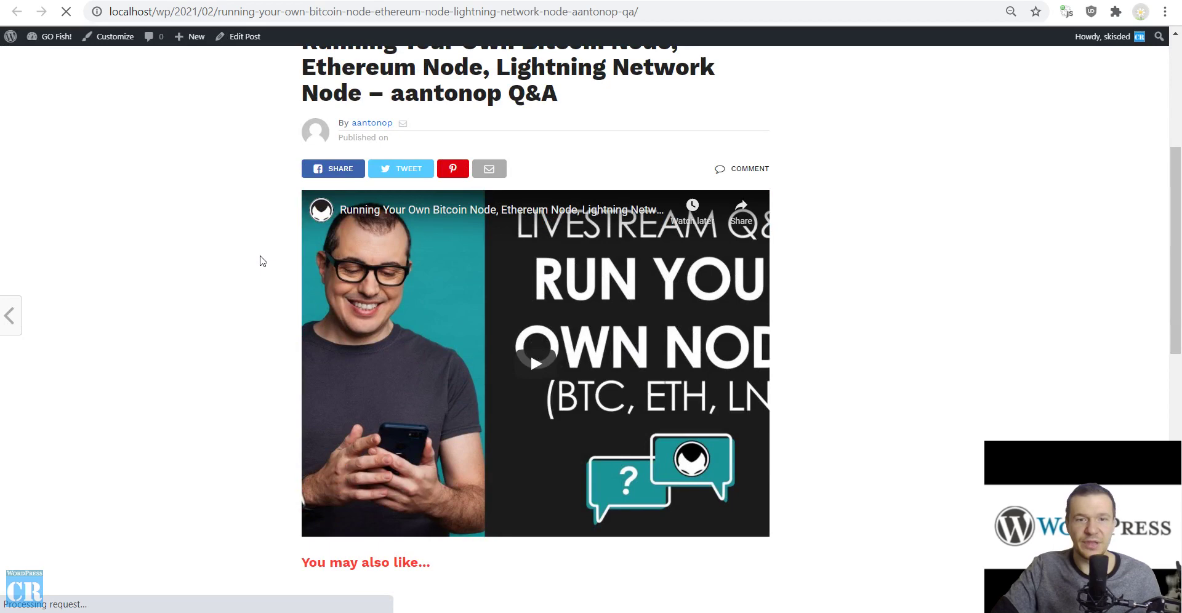
pyautogui.scroll(-2, 261, 261)
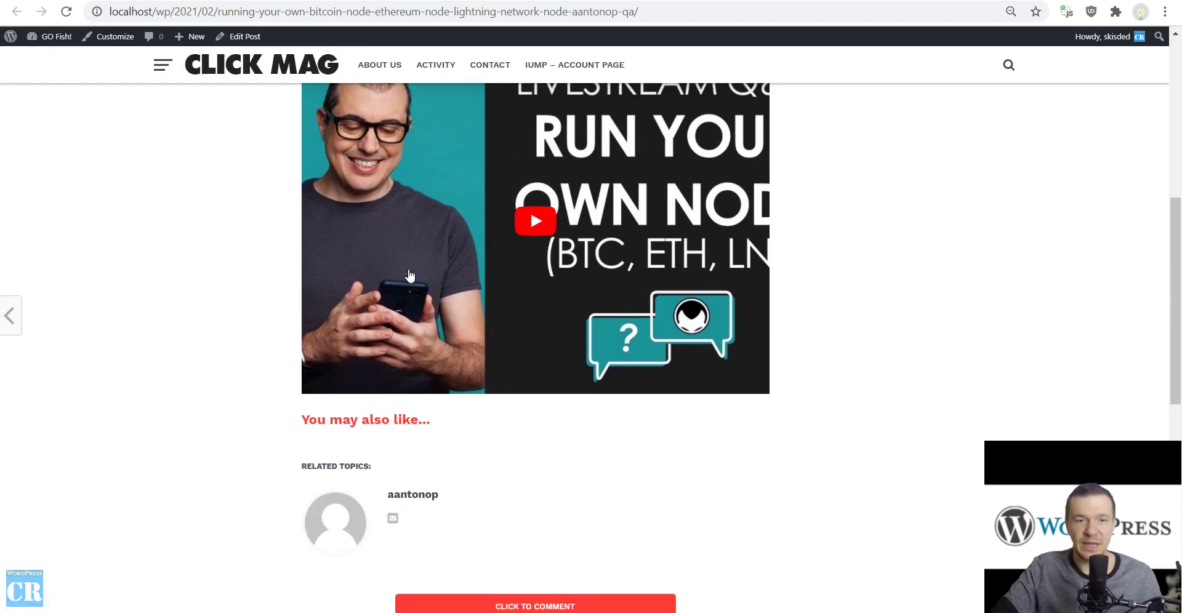
pyautogui.scroll(2, 410, 276)
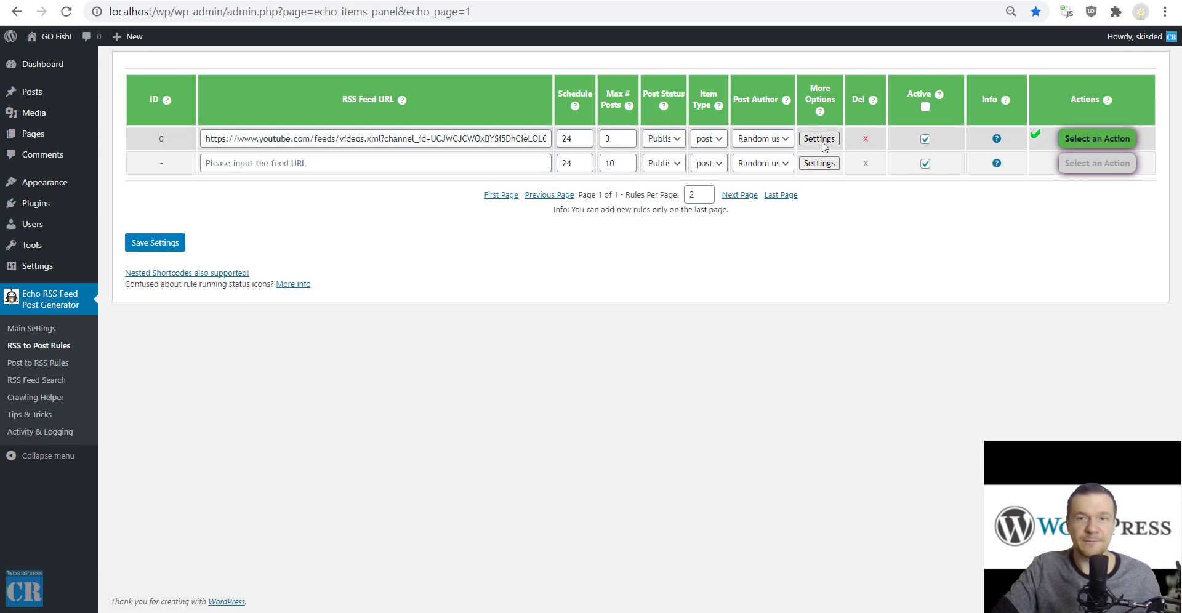
# - Reopen rule 0's settings and highlight the [embed] shortcode in Generated Post Content
pyautogui.click(821, 140)
pyautogui.moveTo(618, 220); pyautogui.dragTo(745, 221)
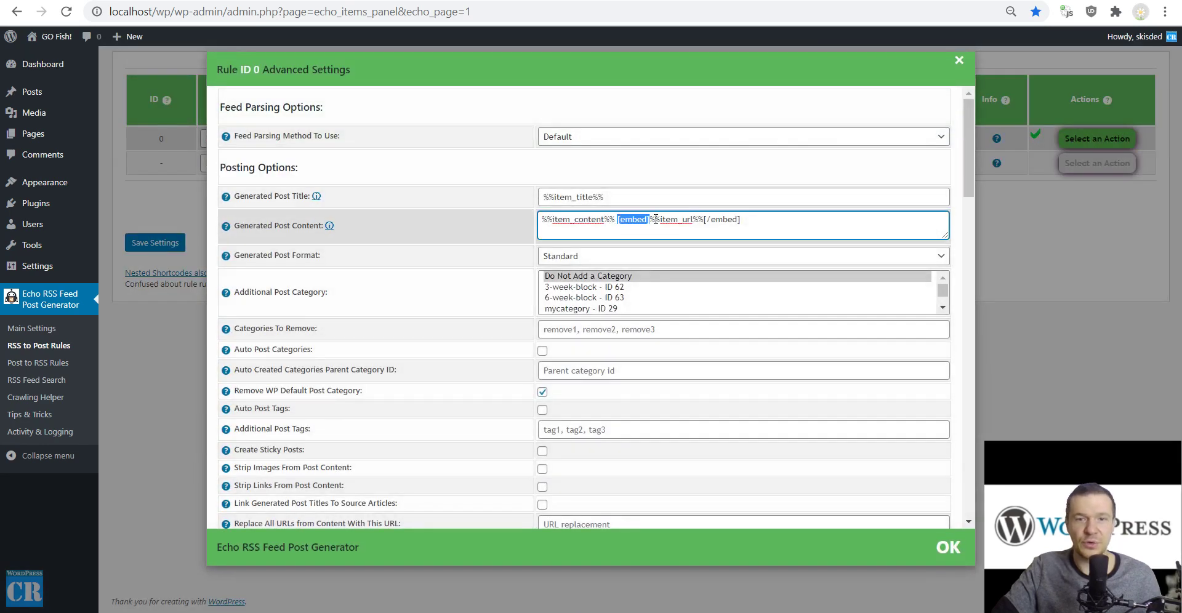